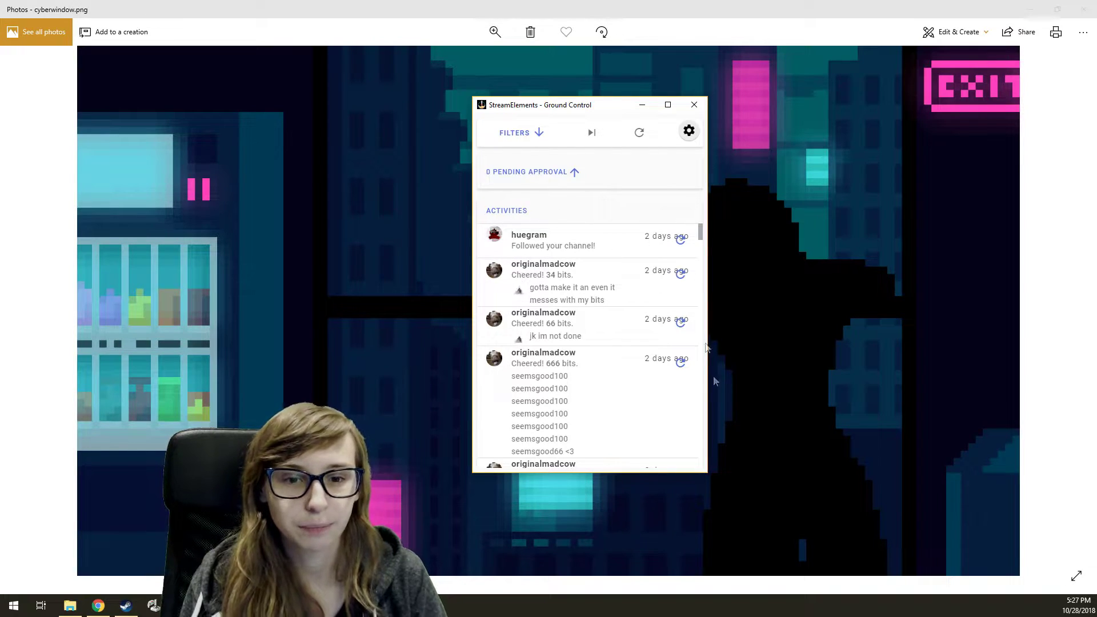
Resize the Ground Control activity feed window larger so more recent follows and cheers fit
{"action": "left_click_drag", "start_coordinate": [707, 471], "coordinate": [786, 568]}
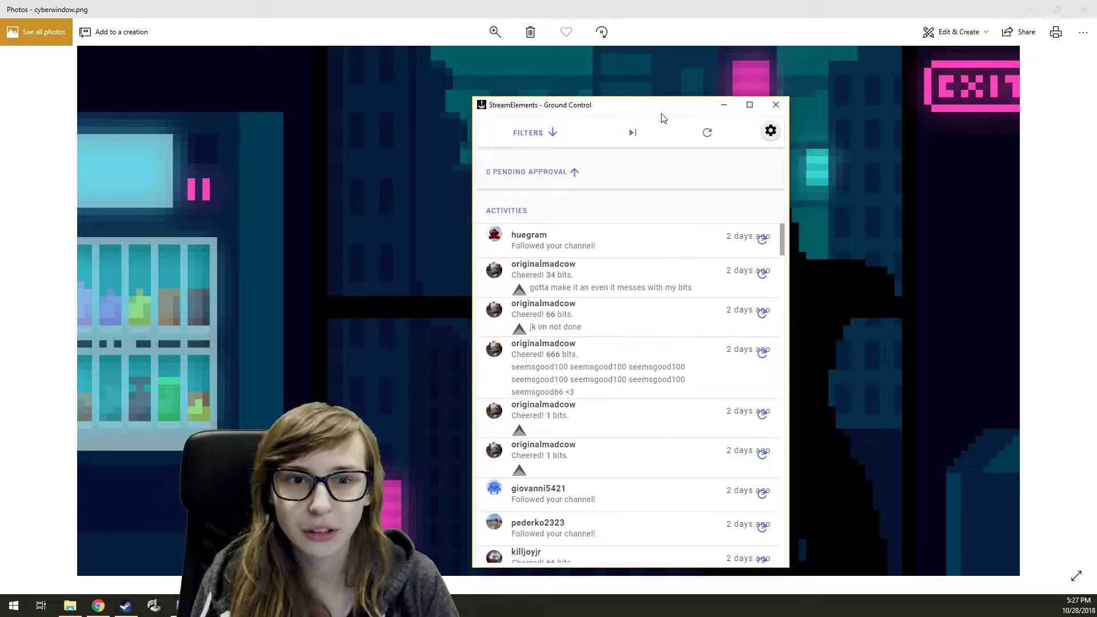
Move the activity feed window up-left, switch to the browser, and open Ground Control's Settings
{"action": "left_click_drag", "start_coordinate": [661, 115], "coordinate": [650, 91]}
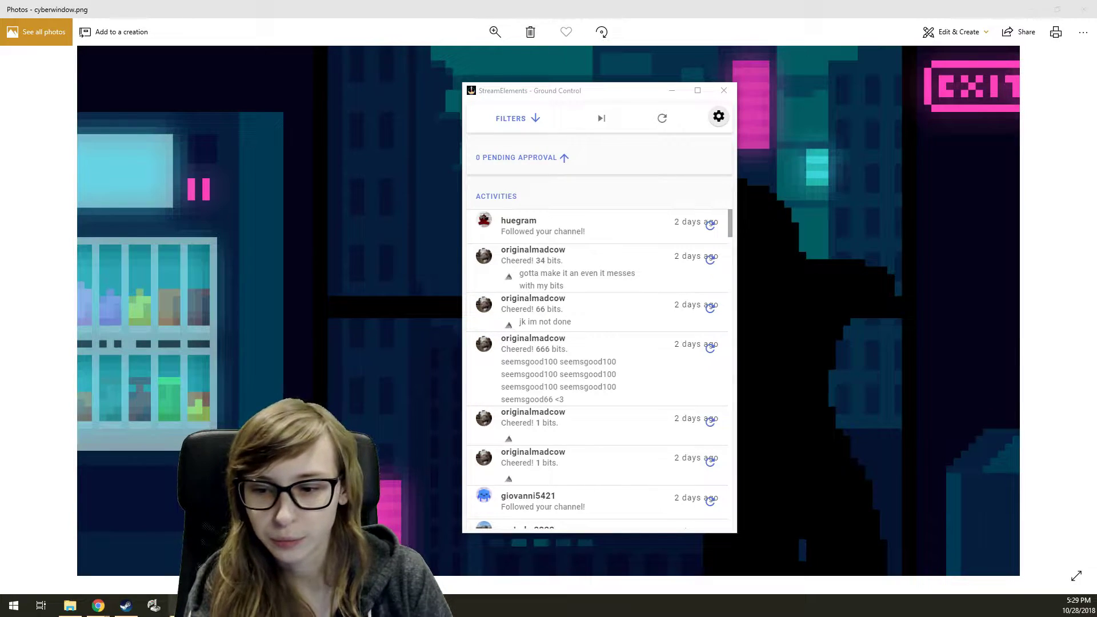
{"action": "key", "text": "alt+Tab"}
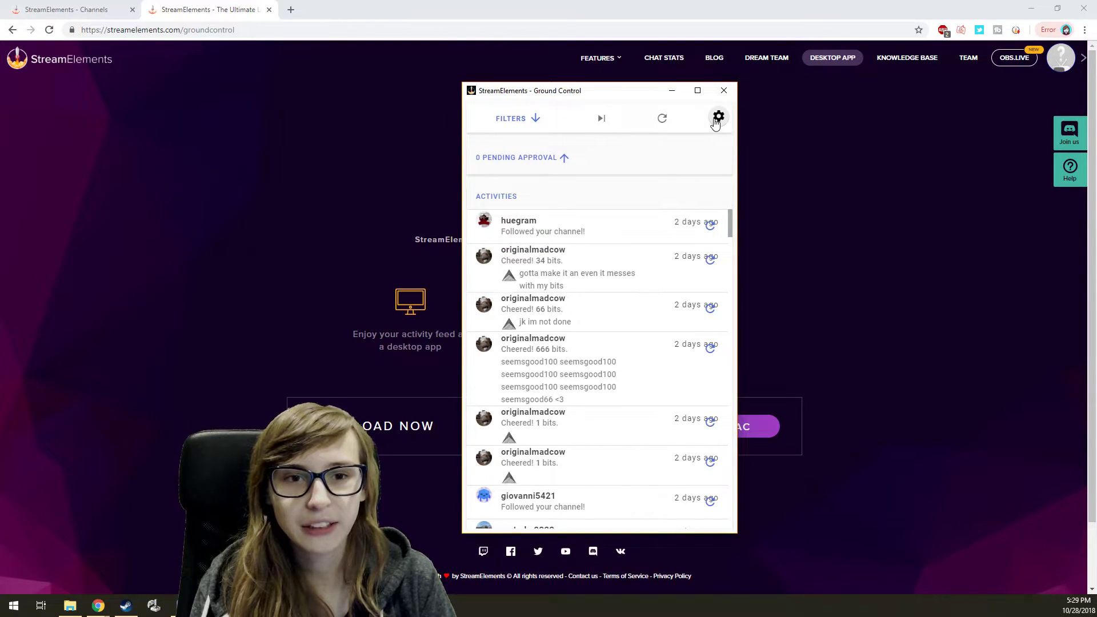
{"action": "left_click", "coordinate": [717, 117]}
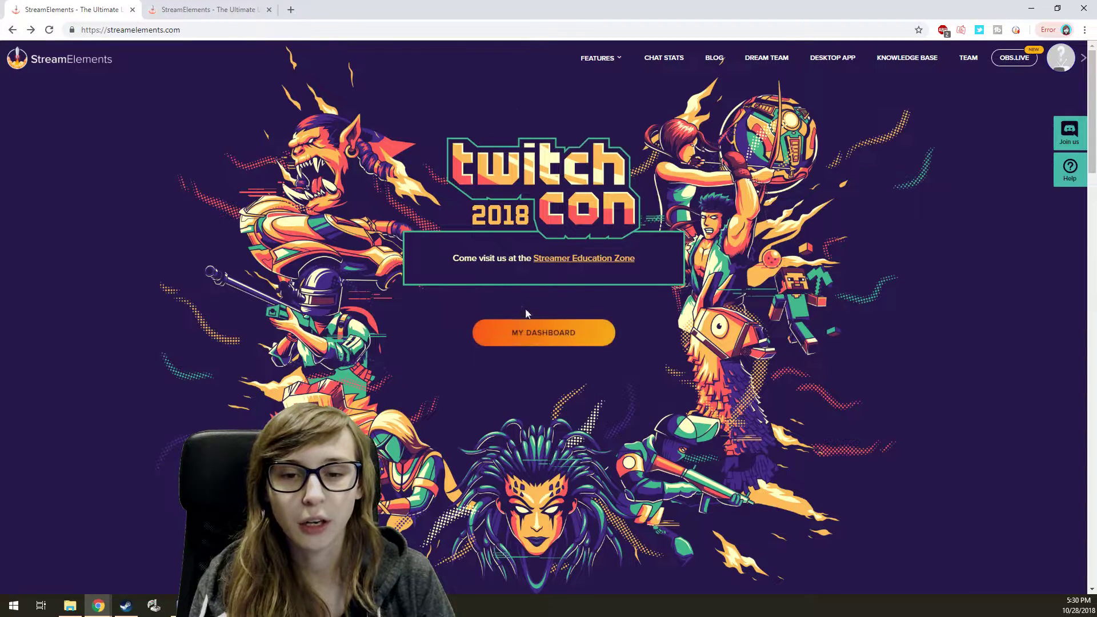
Open the account's Channels settings page from My Dashboard and bring up Ground Control Settings
{"action": "left_click", "coordinate": [542, 342]}
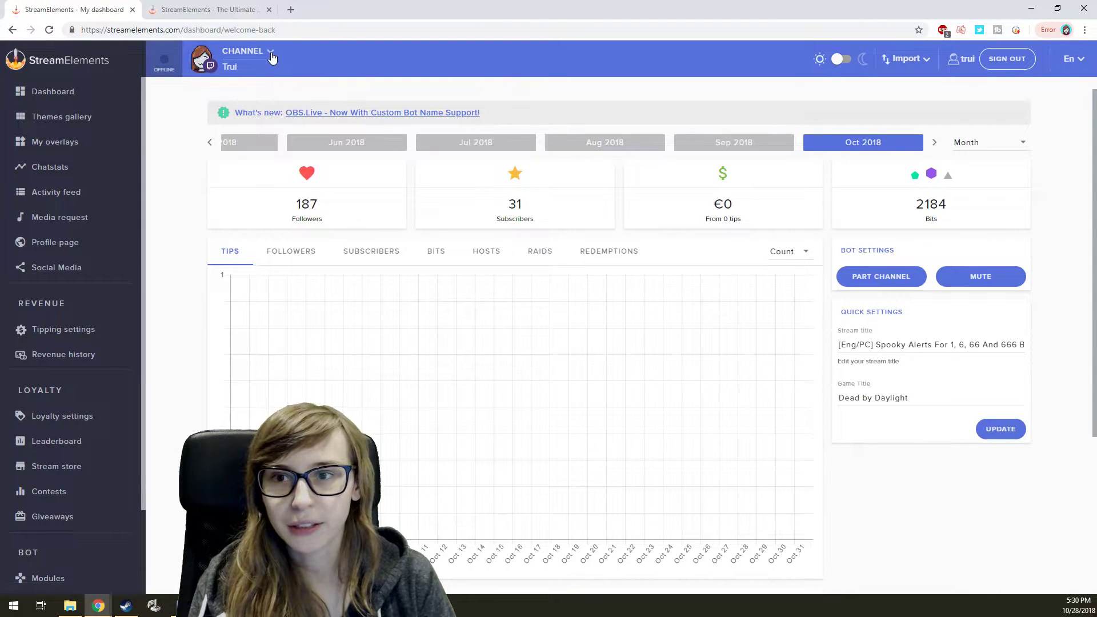
{"action": "left_click", "coordinate": [269, 52]}
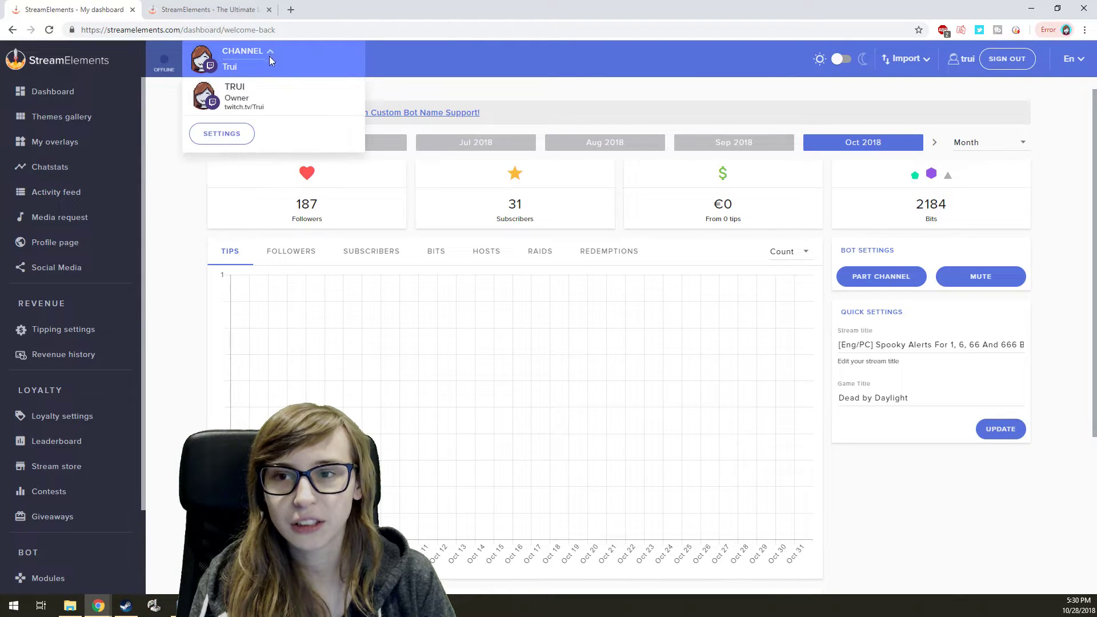
{"action": "left_click", "coordinate": [237, 136]}
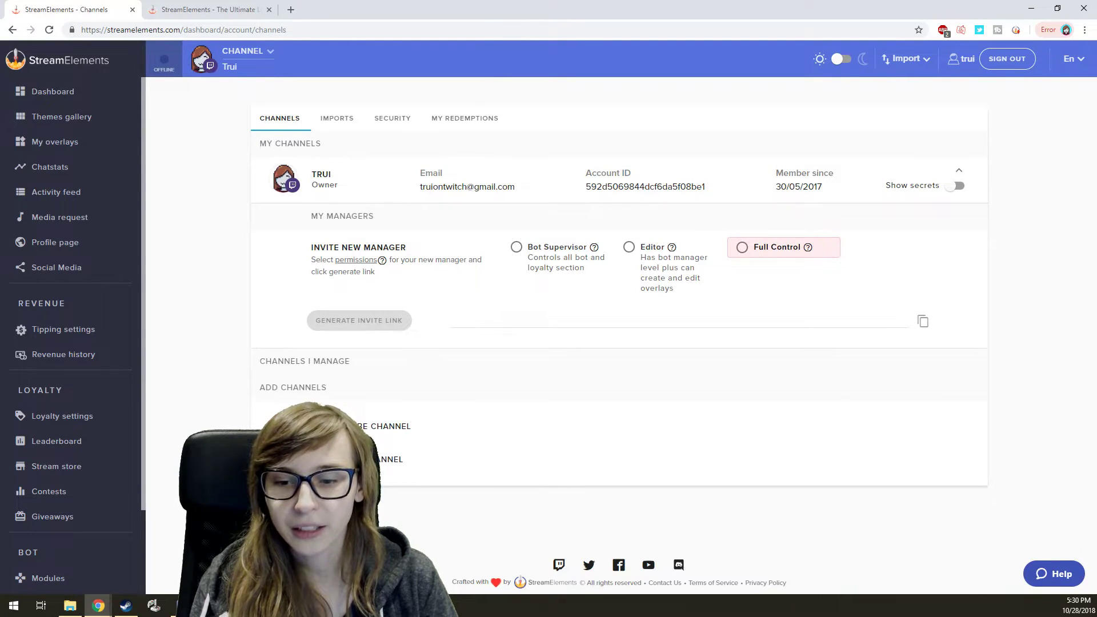
{"action": "key", "text": "alt+Tab"}
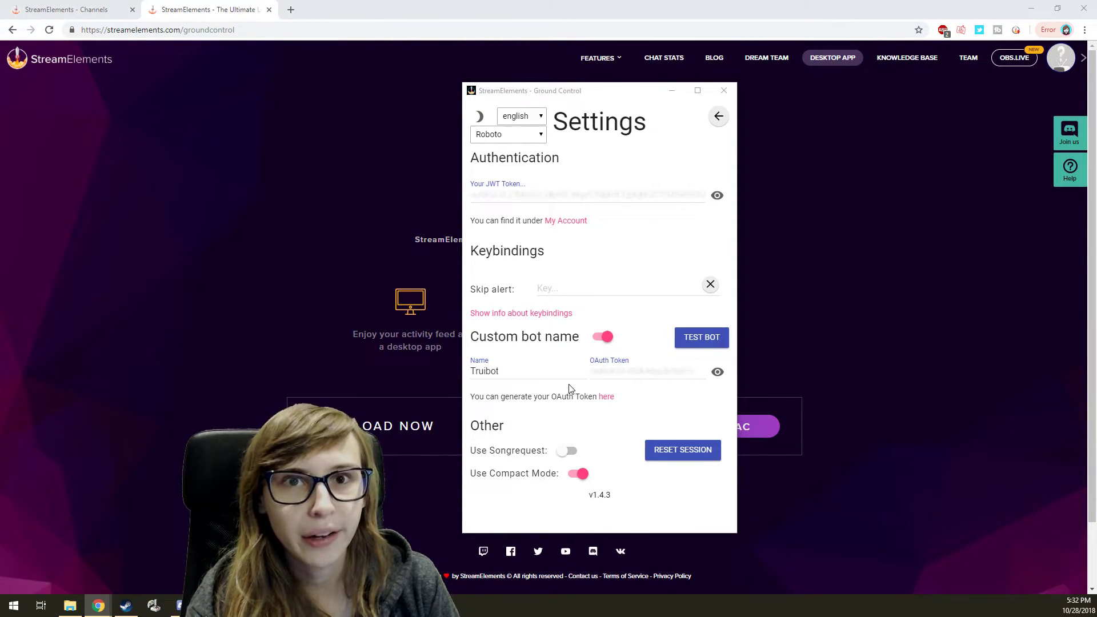
{"action": "left_click", "coordinate": [80, 11]}
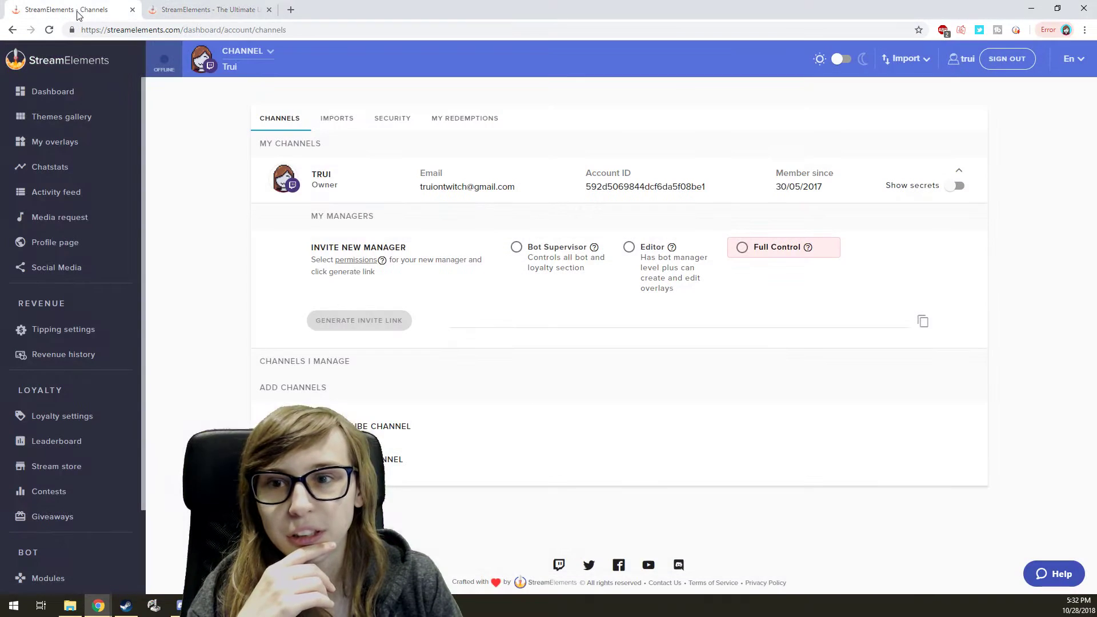
Return to the StreamElements dashboard and load the Twitch channel in a new tab
{"action": "left_click", "coordinate": [57, 99]}
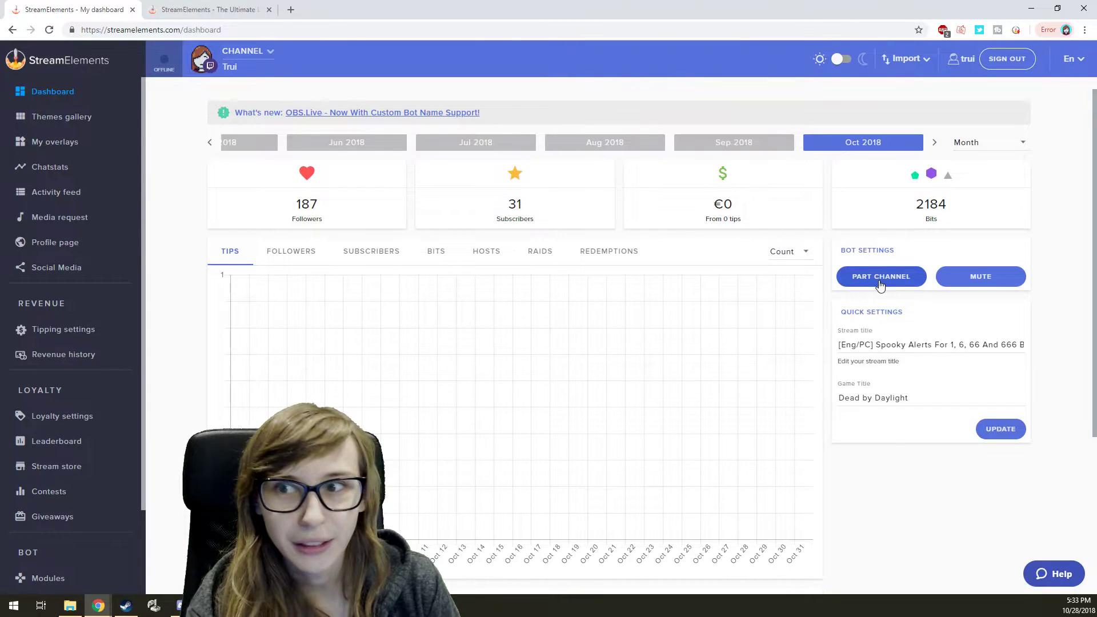
{"action": "left_click", "coordinate": [290, 10]}
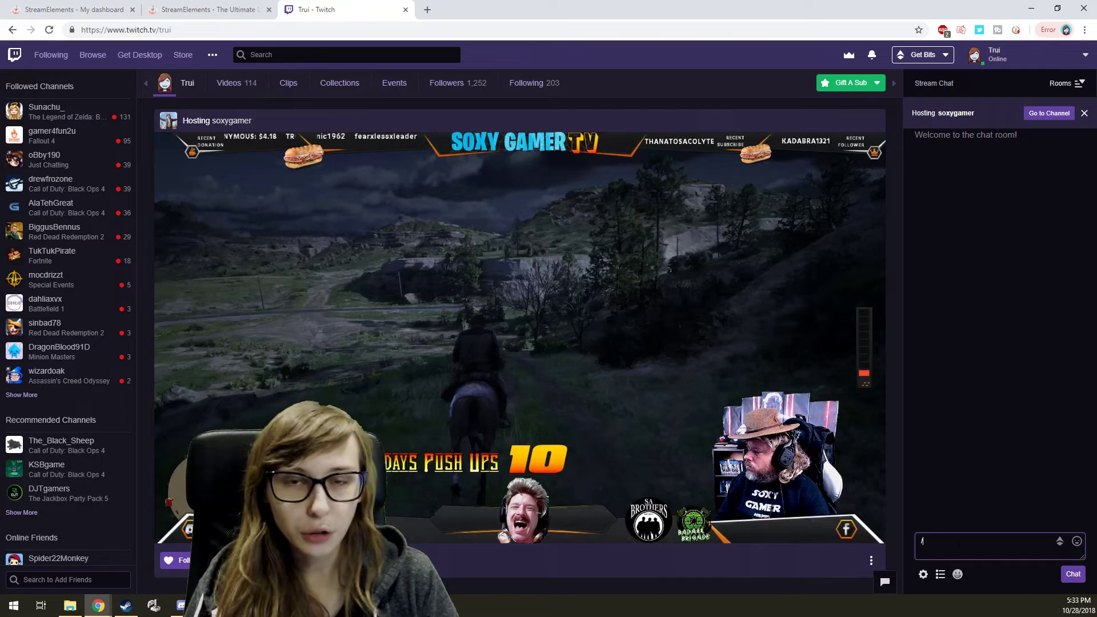
Send '/mod streamelements' in Twitch chat, then go back to the StreamElements dashboard
{"action": "type", "text": "/mod stream"}
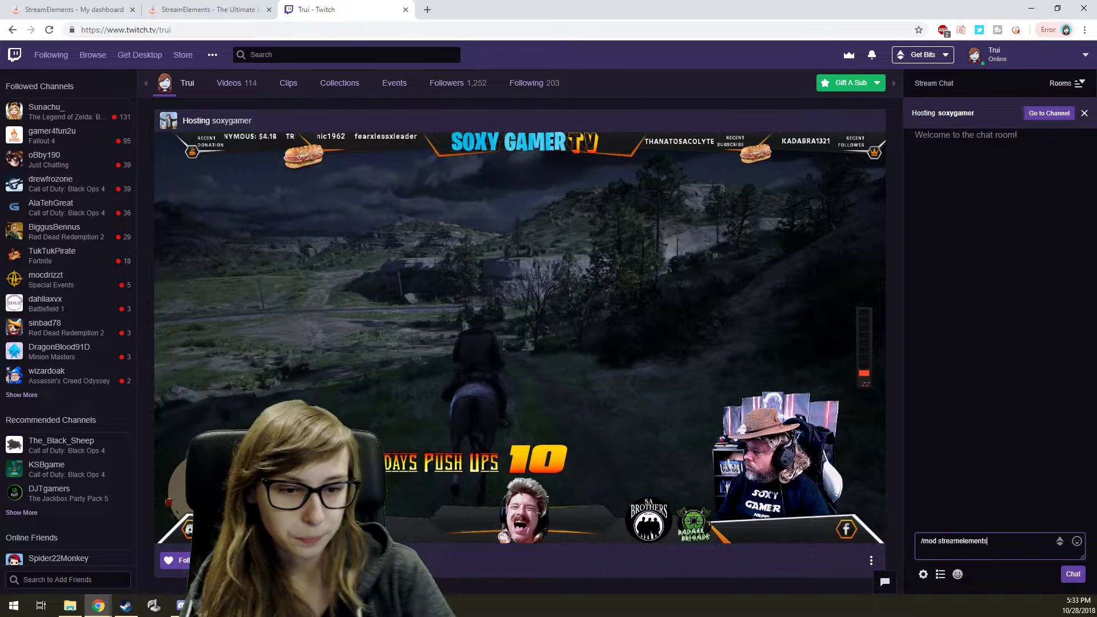
{"action": "type", "text": "elements"}
{"action": "key", "text": "Return"}
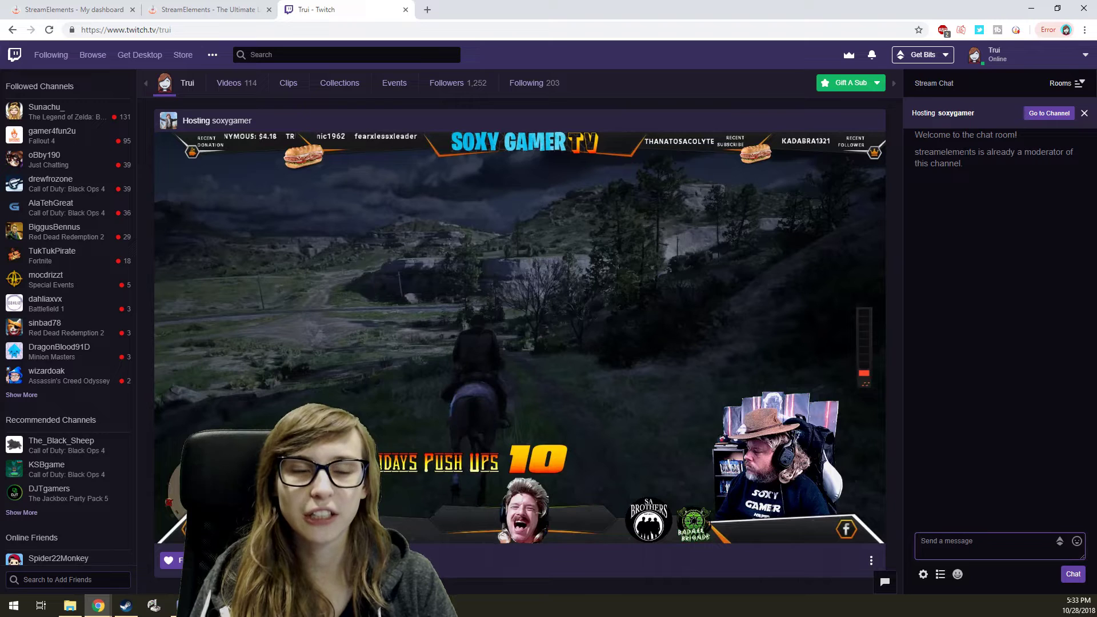
{"action": "left_click", "coordinate": [105, 6]}
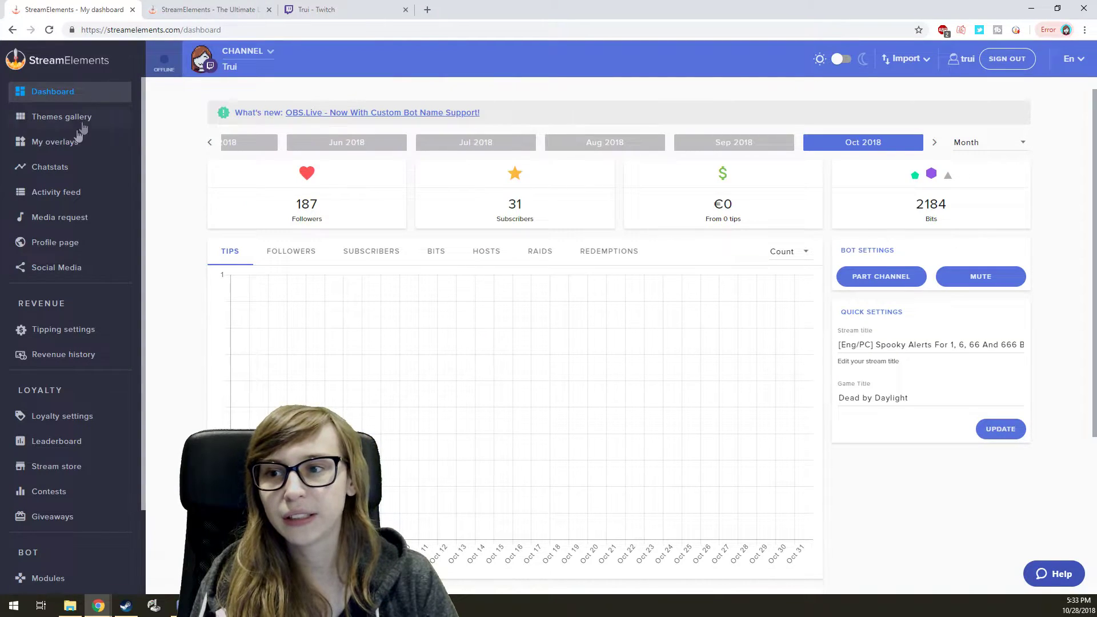
Visit the My overlays list, then go to the Tipping settings page
{"action": "left_click", "coordinate": [55, 150]}
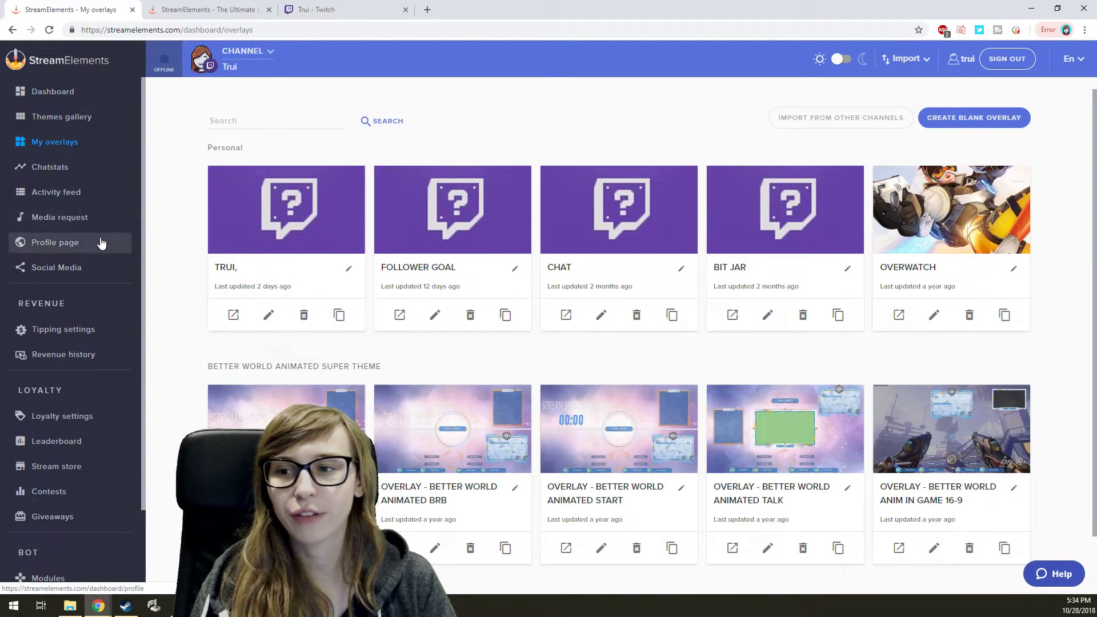
{"action": "left_click", "coordinate": [76, 331]}
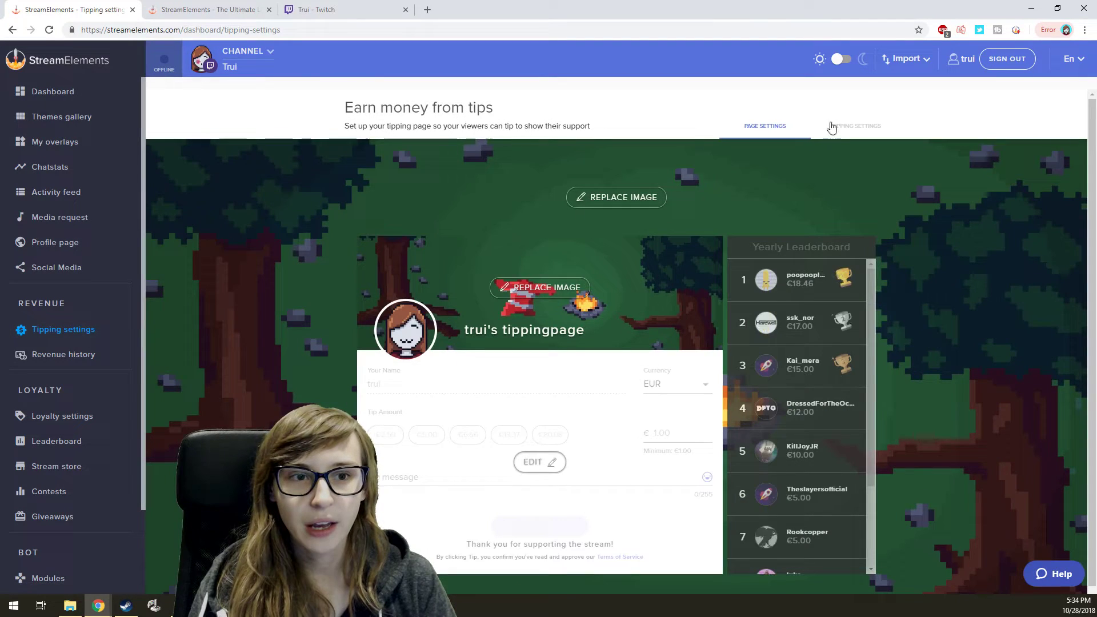
Copy the Tip Panel Setup link from the Tipping Settings tab and return to Twitch
{"action": "left_click", "coordinate": [832, 128]}
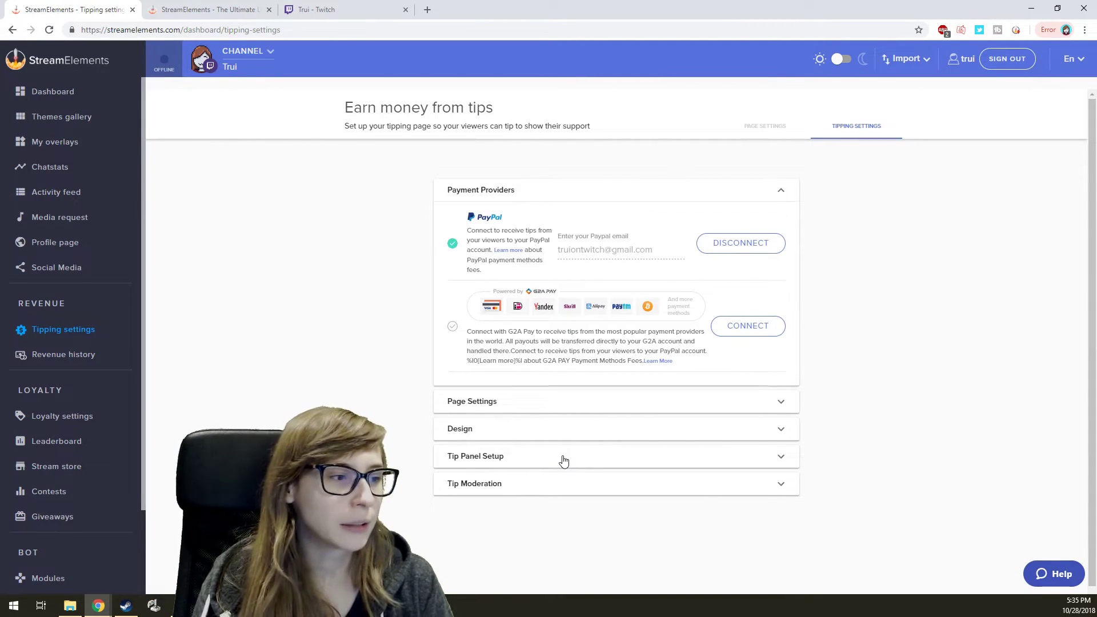
{"action": "left_click", "coordinate": [471, 460]}
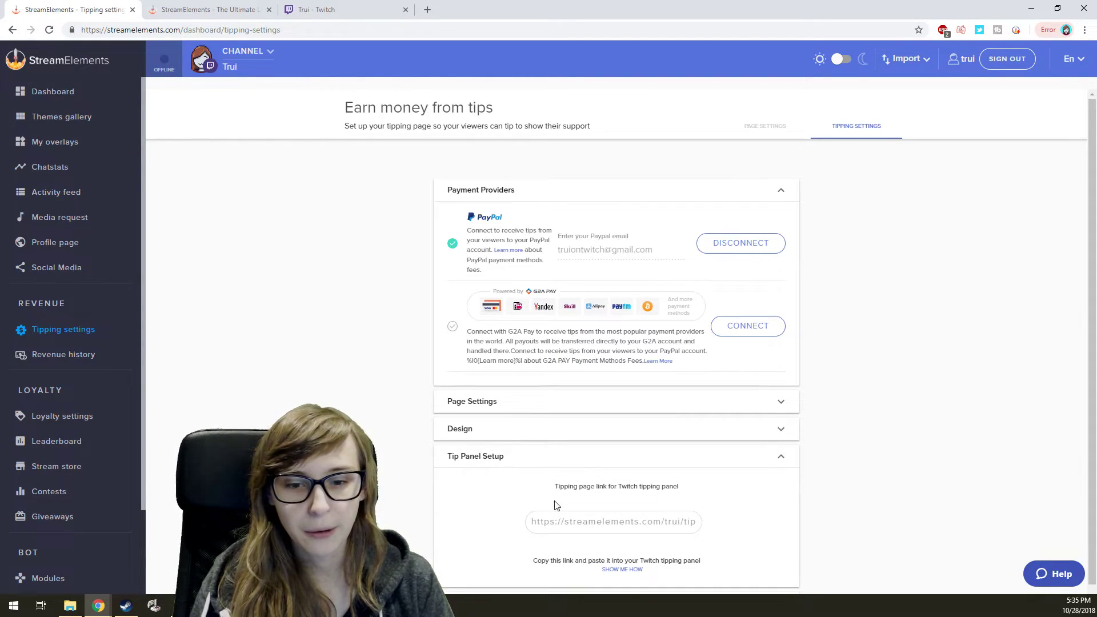
{"action": "left_click", "coordinate": [571, 523]}
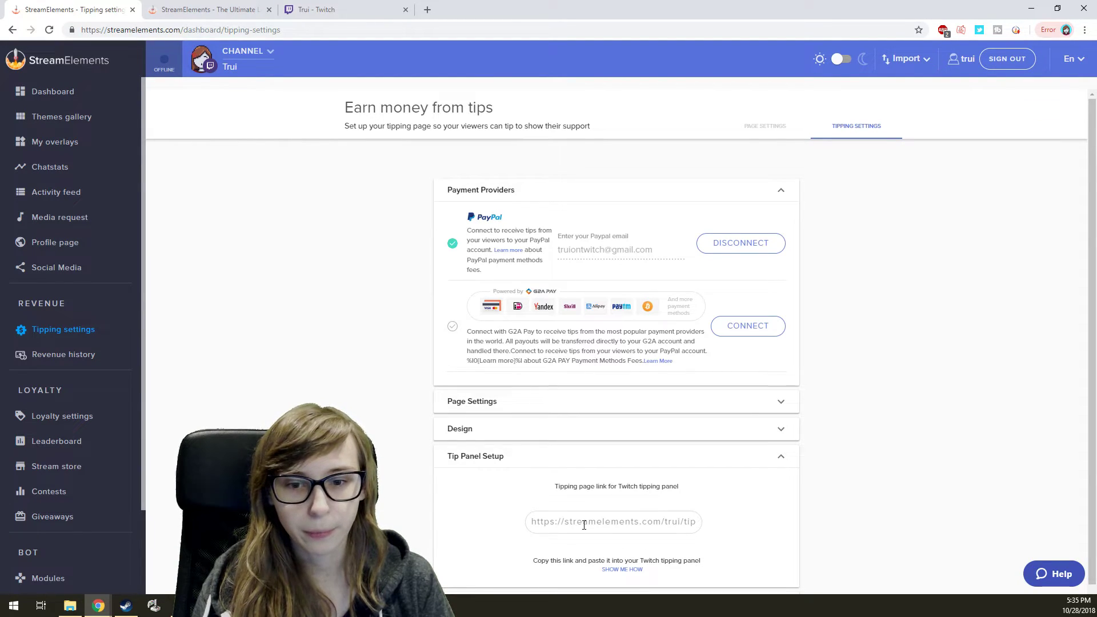
{"action": "left_click", "coordinate": [354, 13]}
Add a Twitch channel panel whose image links to the copied tipping page, and open it
{"action": "scroll", "coordinate": [450, 368], "scroll_direction": "down", "scroll_amount": 8}
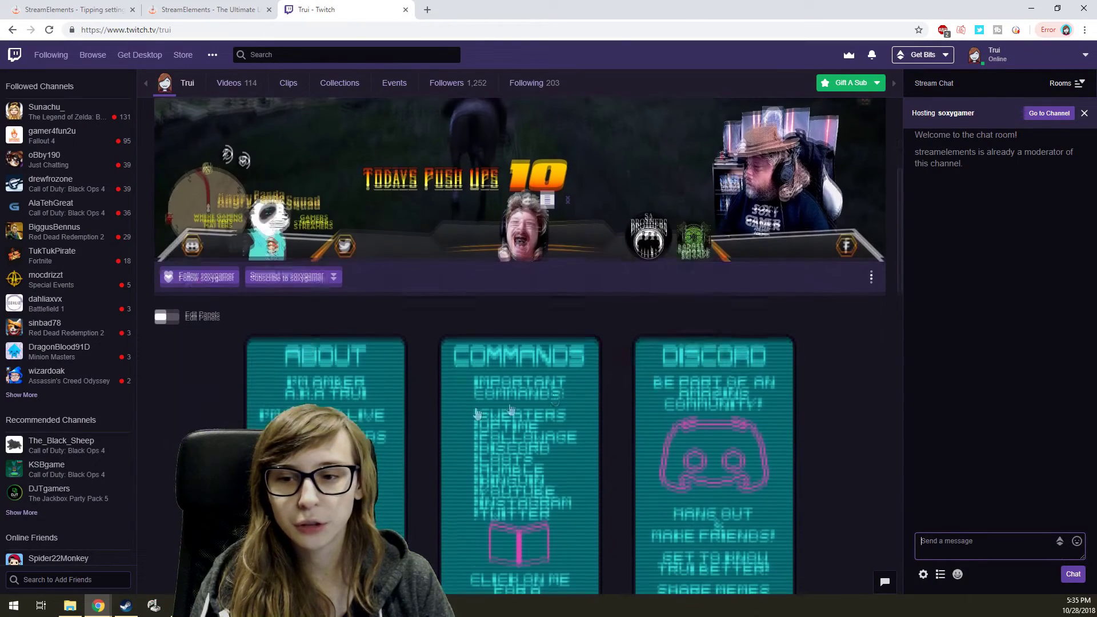
{"action": "left_click", "coordinate": [166, 145]}
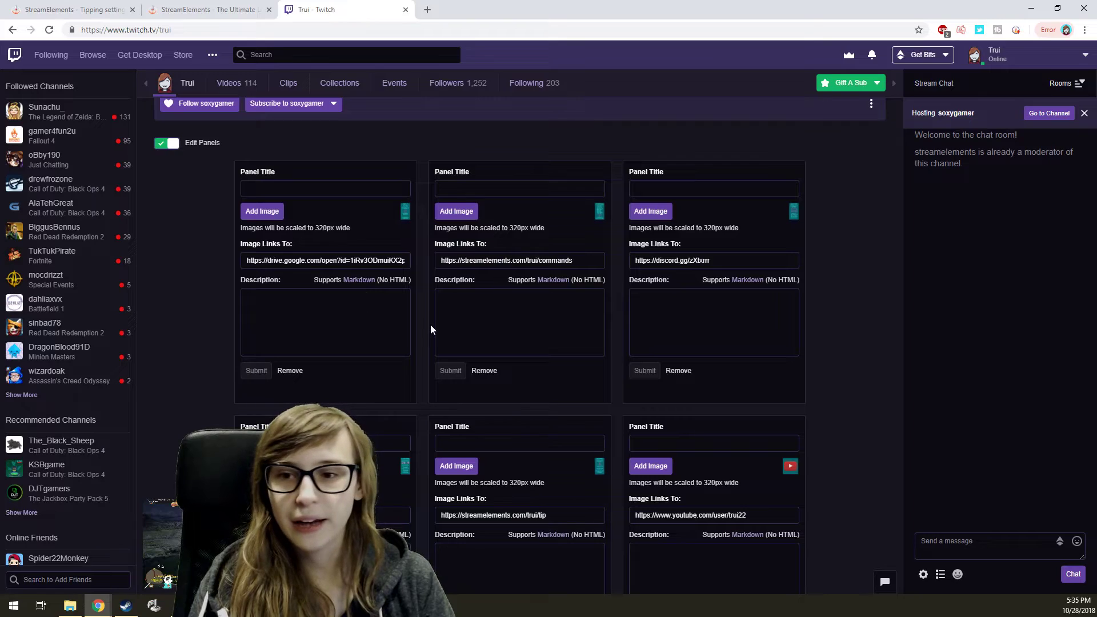
{"action": "scroll", "coordinate": [310, 285], "scroll_direction": "down", "scroll_amount": 4}
{"action": "scroll", "coordinate": [505, 334], "scroll_direction": "down", "scroll_amount": 7}
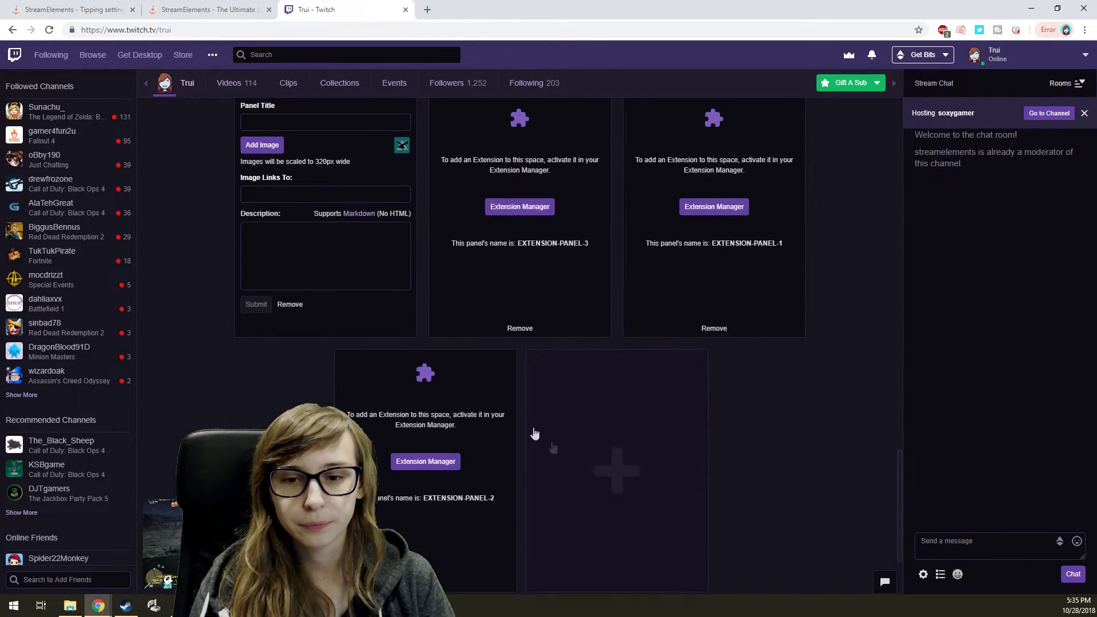
{"action": "scroll", "coordinate": [622, 400], "scroll_direction": "down", "scroll_amount": 1}
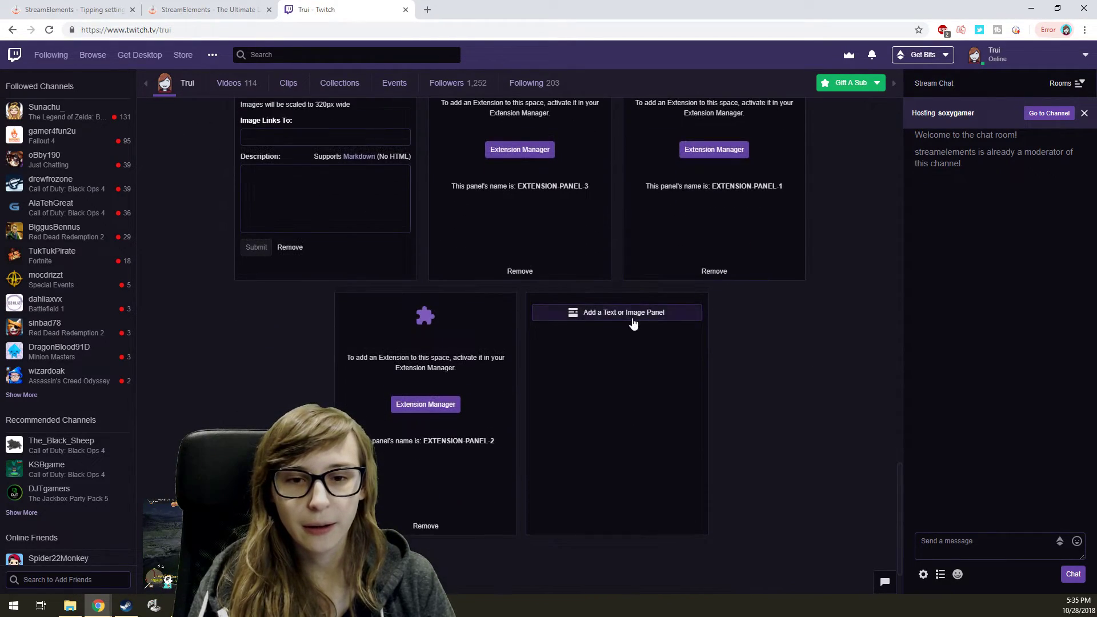
{"action": "left_click", "coordinate": [633, 314]}
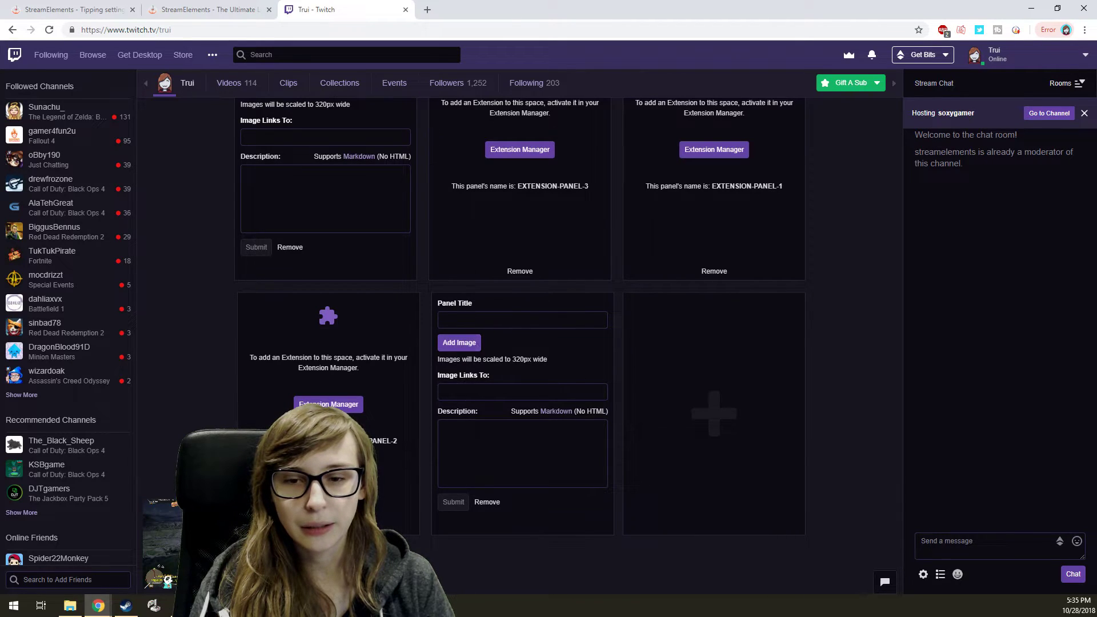
{"action": "left_click", "coordinate": [487, 393]}
{"action": "key", "text": "ctrl+v"}
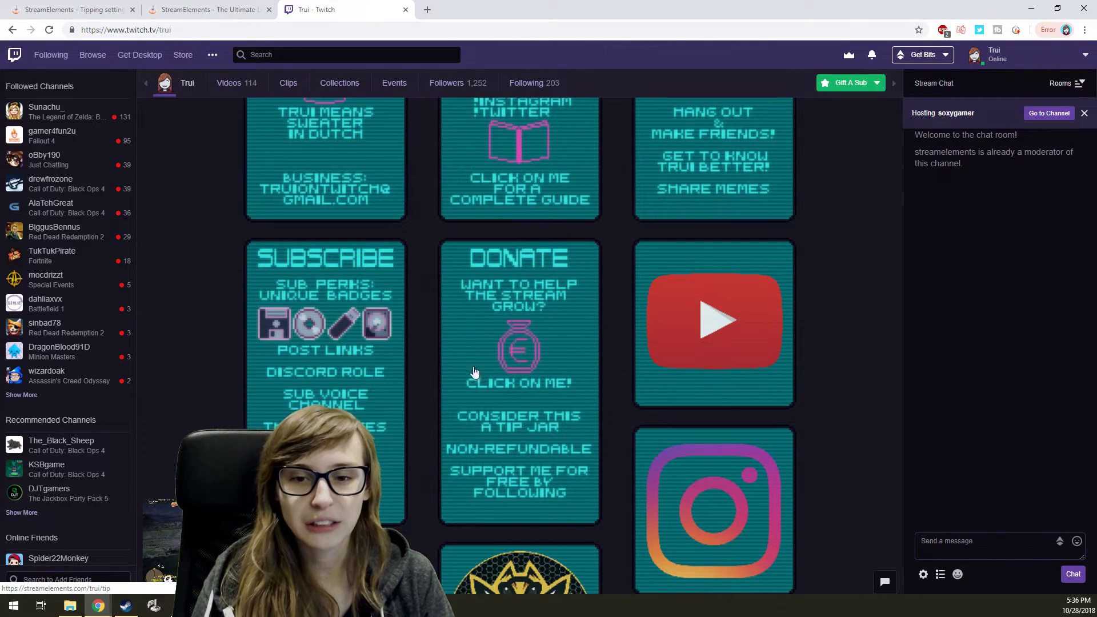
{"action": "left_click", "coordinate": [512, 374]}
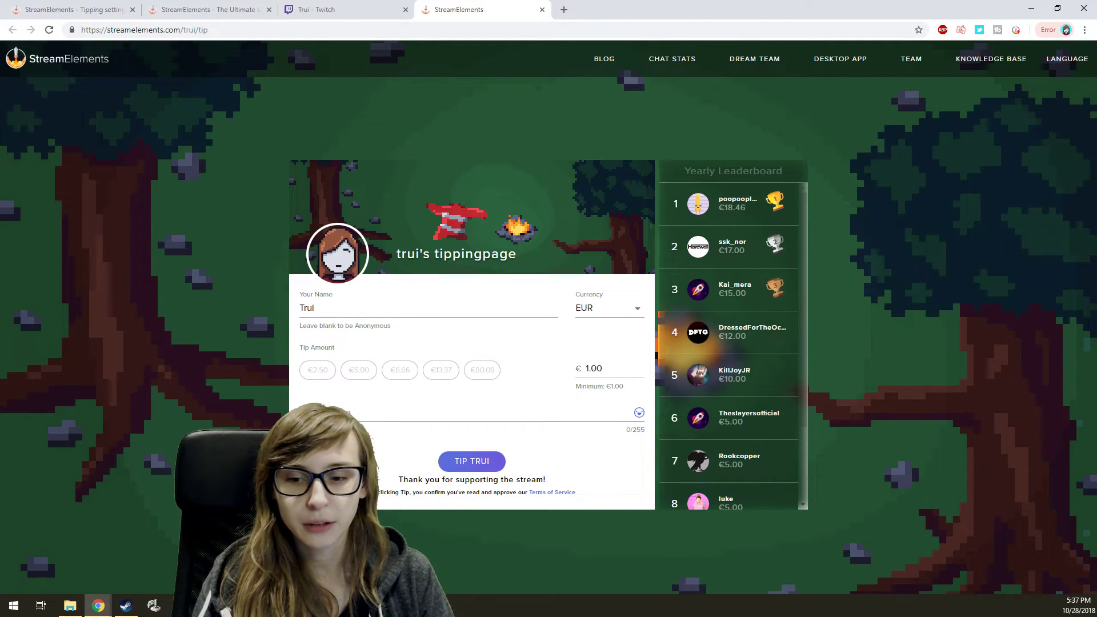
Bring Ground Control Settings back and have the custom bot post a test message
{"action": "key", "text": "alt+Tab"}
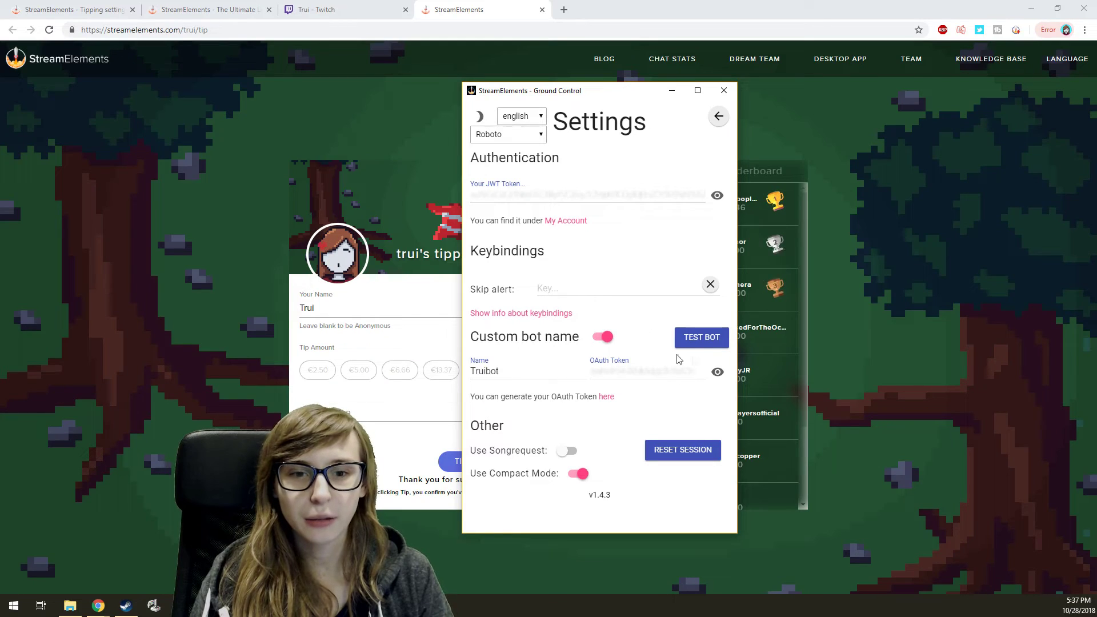
{"action": "left_click", "coordinate": [710, 343]}
Confirm 'Hello, is this thing on?' appears in Twitch chat, then return to Ground Control Settings
{"action": "left_click", "coordinate": [342, 9]}
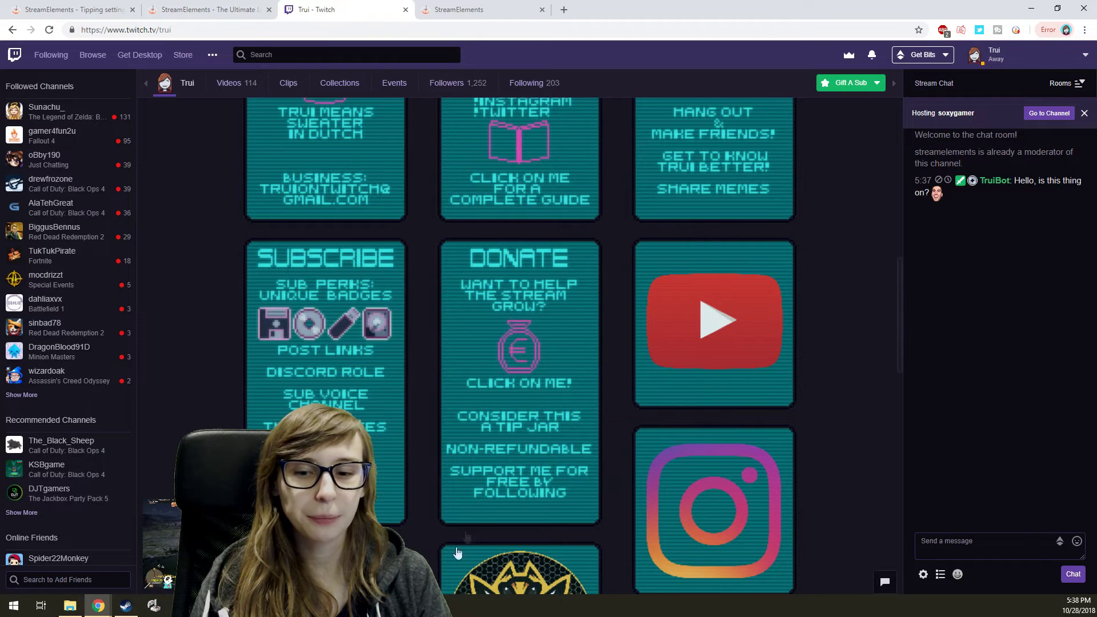
{"action": "key", "text": "alt+Tab"}
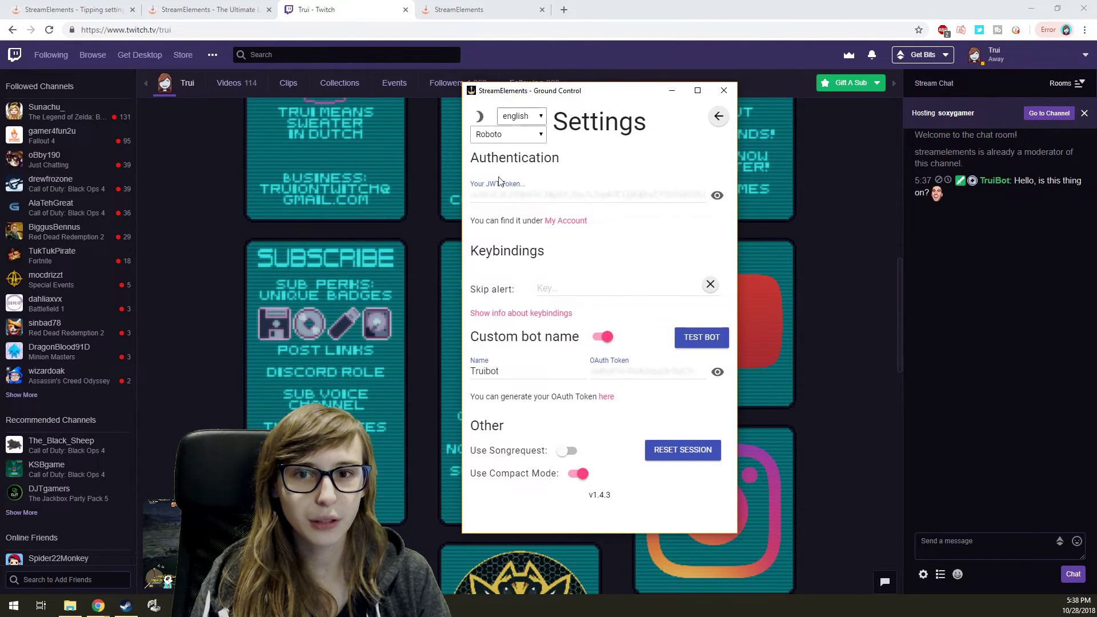